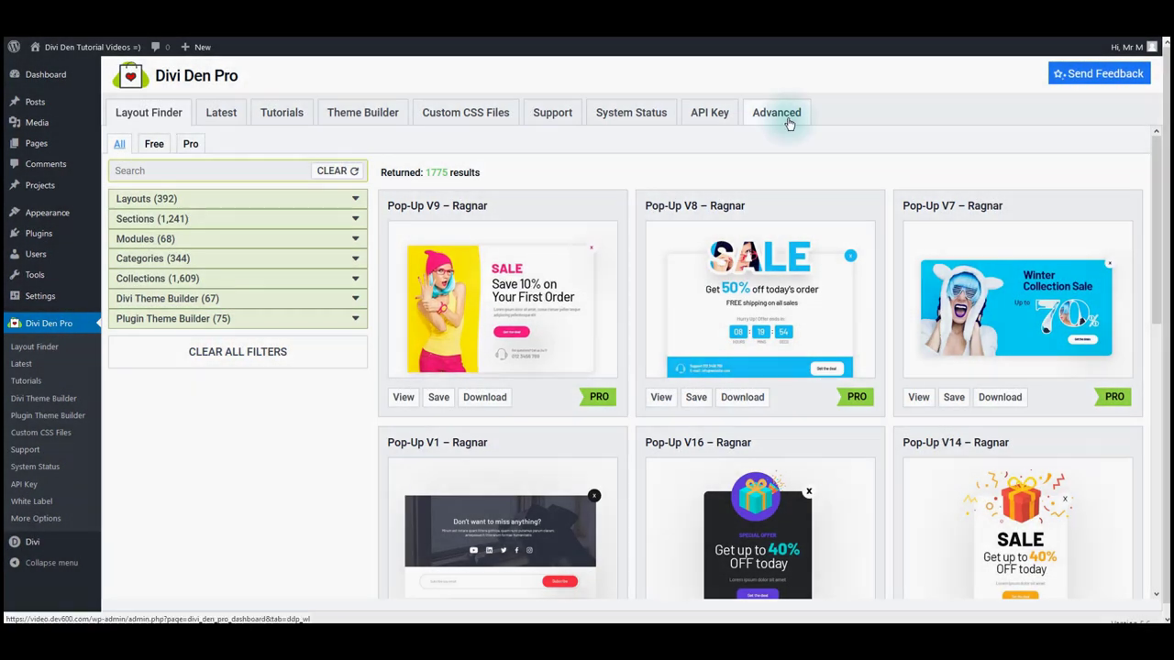
Switch to the Advanced tab to reveal the White Label Mode settings
left_click(789, 121)
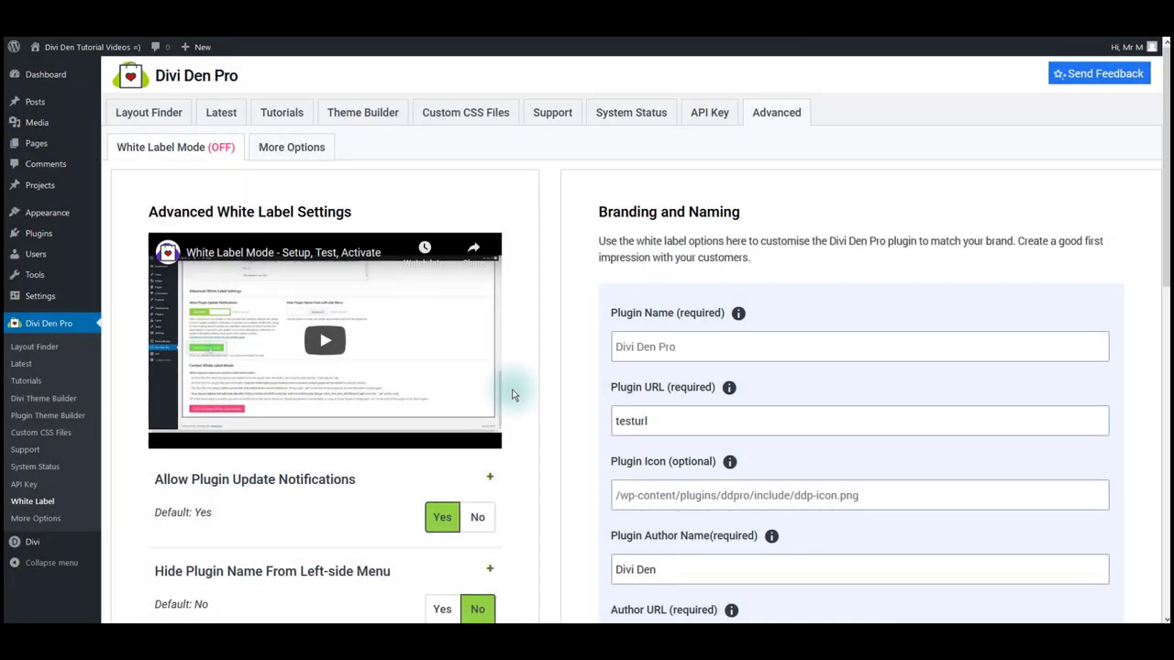
Change the Plugin Name field to 'My Custom Name'
left_click(644, 349)
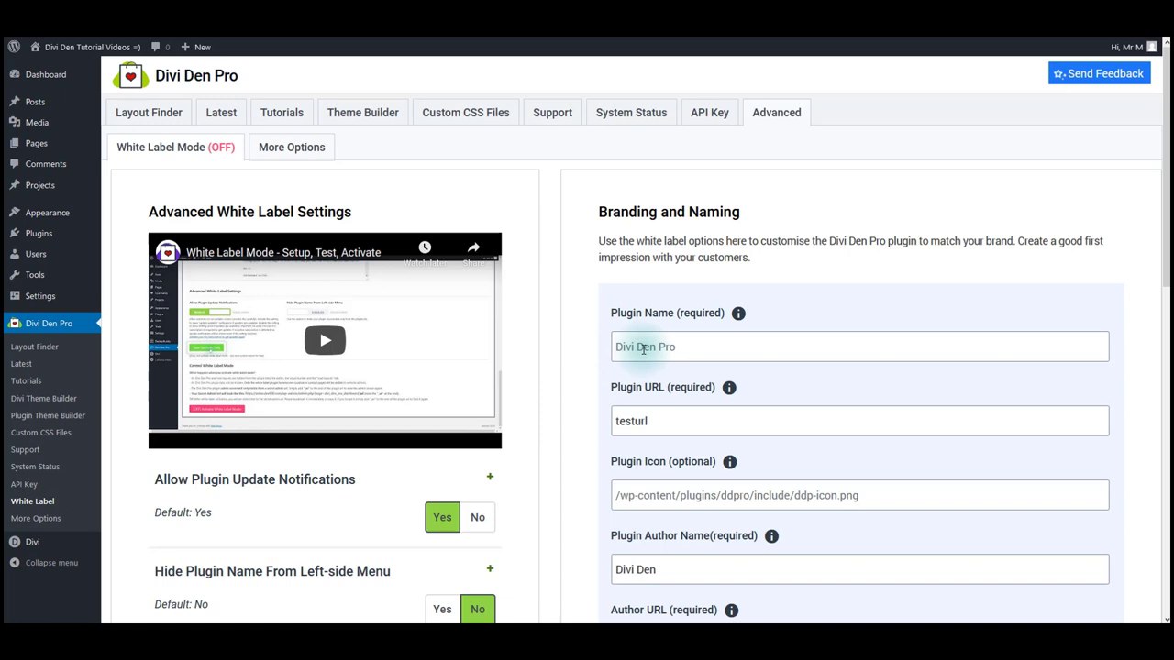
left_click(644, 349)
type("My Custom Name")
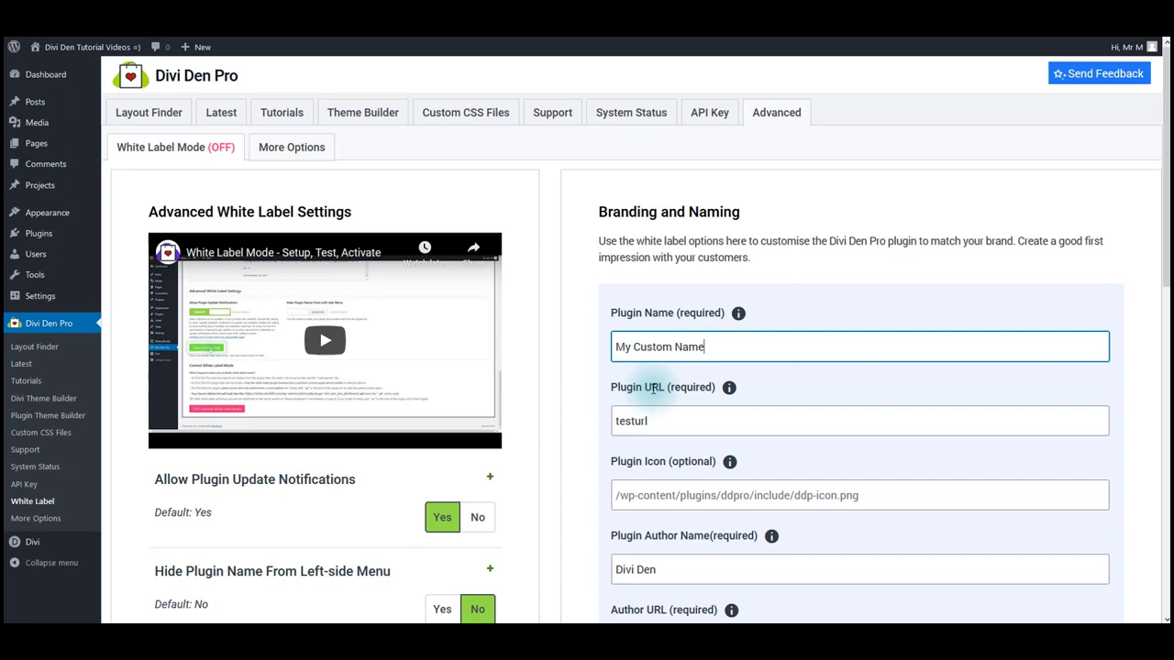
Review the plugin URL, icon path and description fields below the name
scroll(661, 376, "down", 1)
double_click(621, 342)
scroll(626, 364, "down", 1)
scroll(626, 364, "down", 1)
left_click(627, 365)
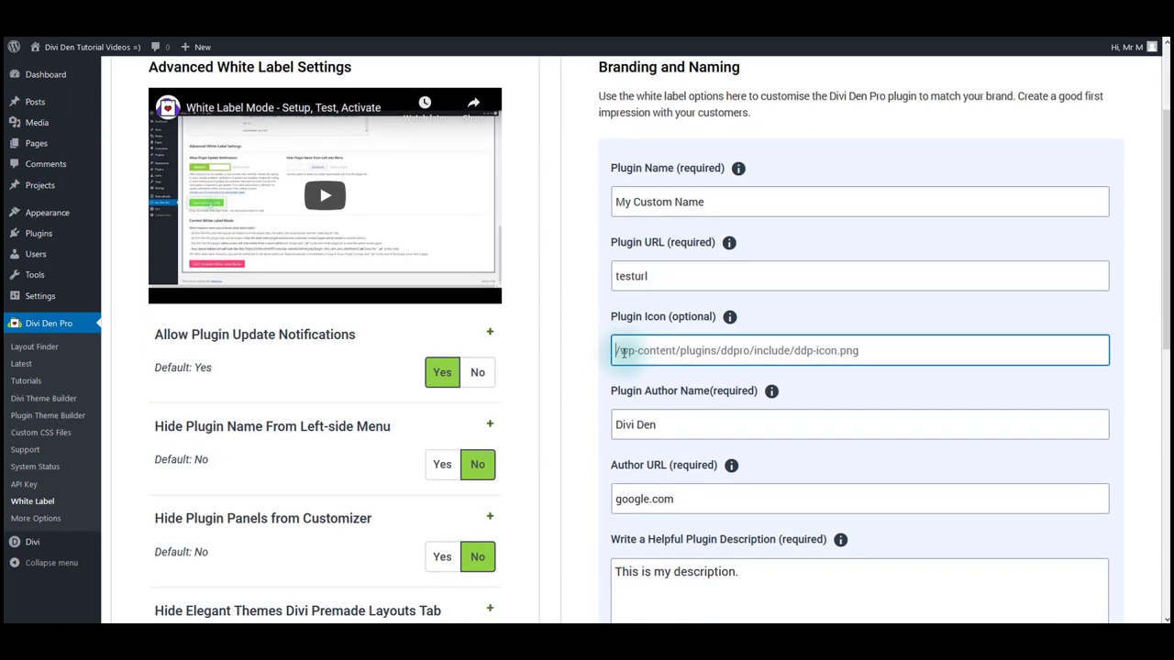
scroll(676, 301, "down", 2)
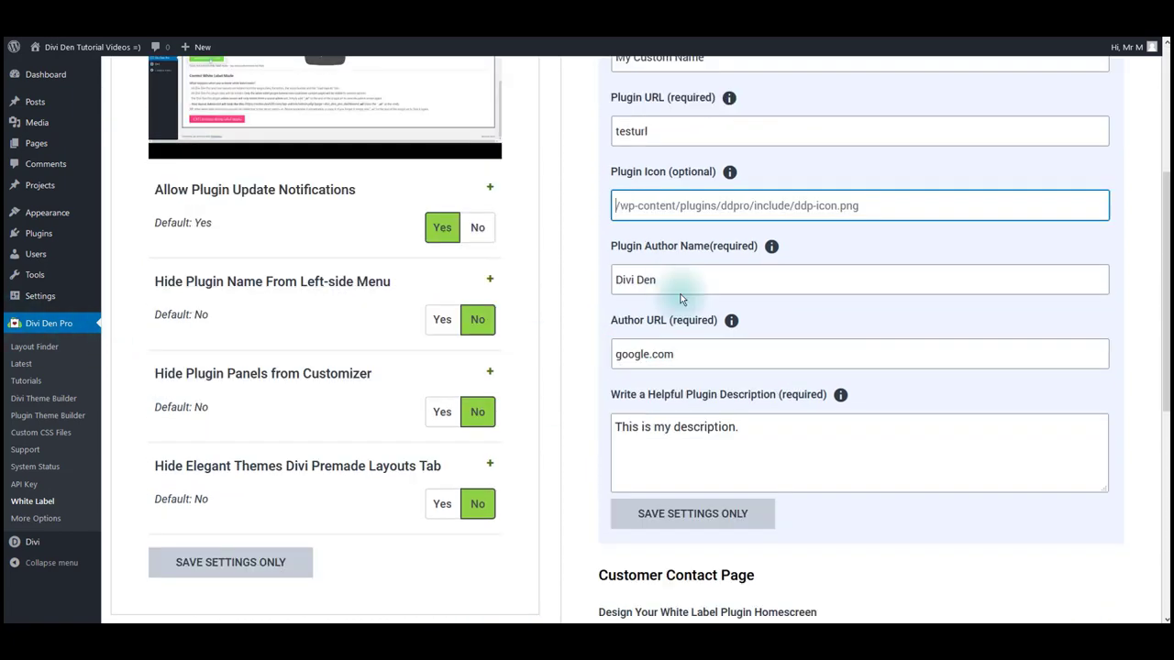
scroll(683, 294, "down", 1)
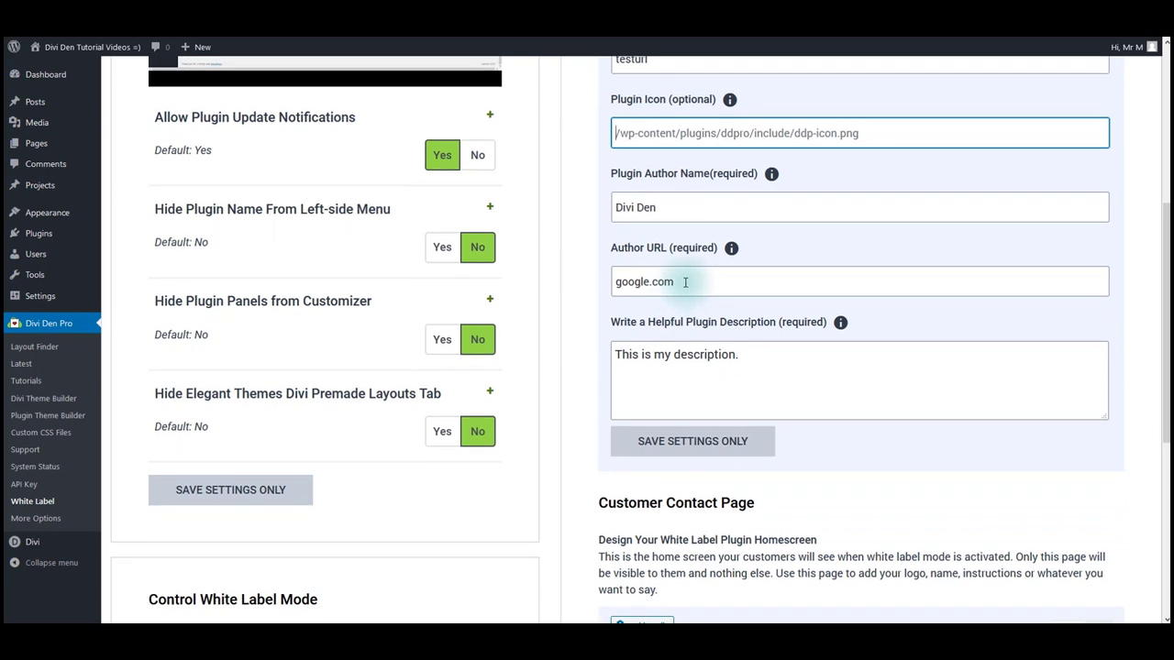
left_click(724, 376)
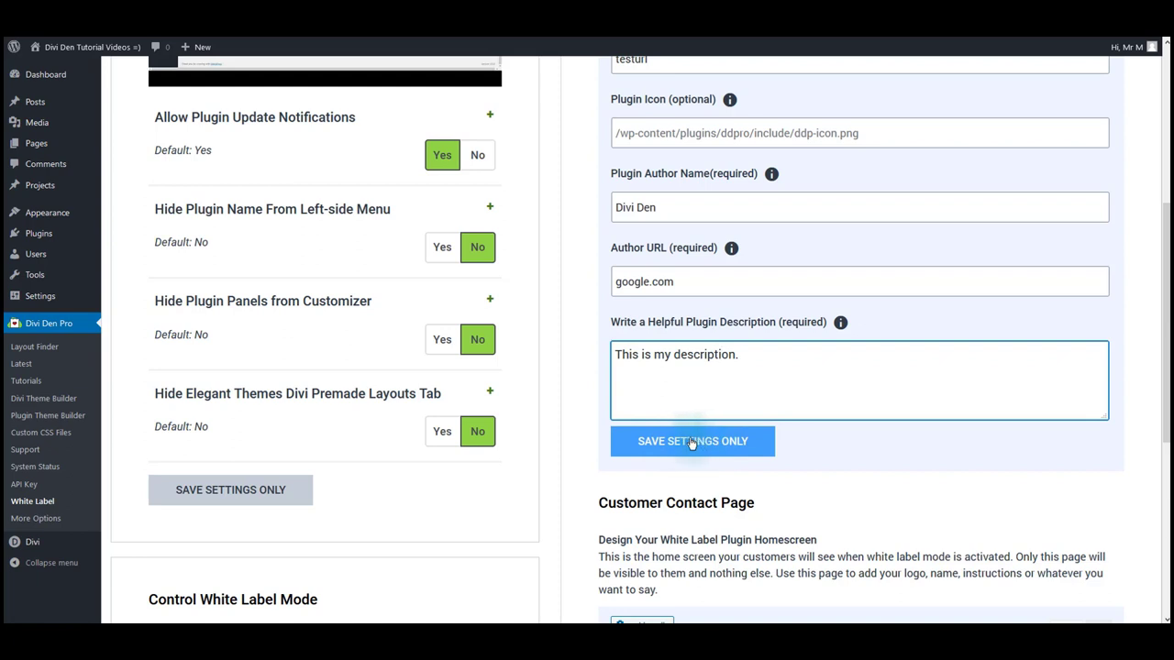
scroll(524, 275, "up", 1)
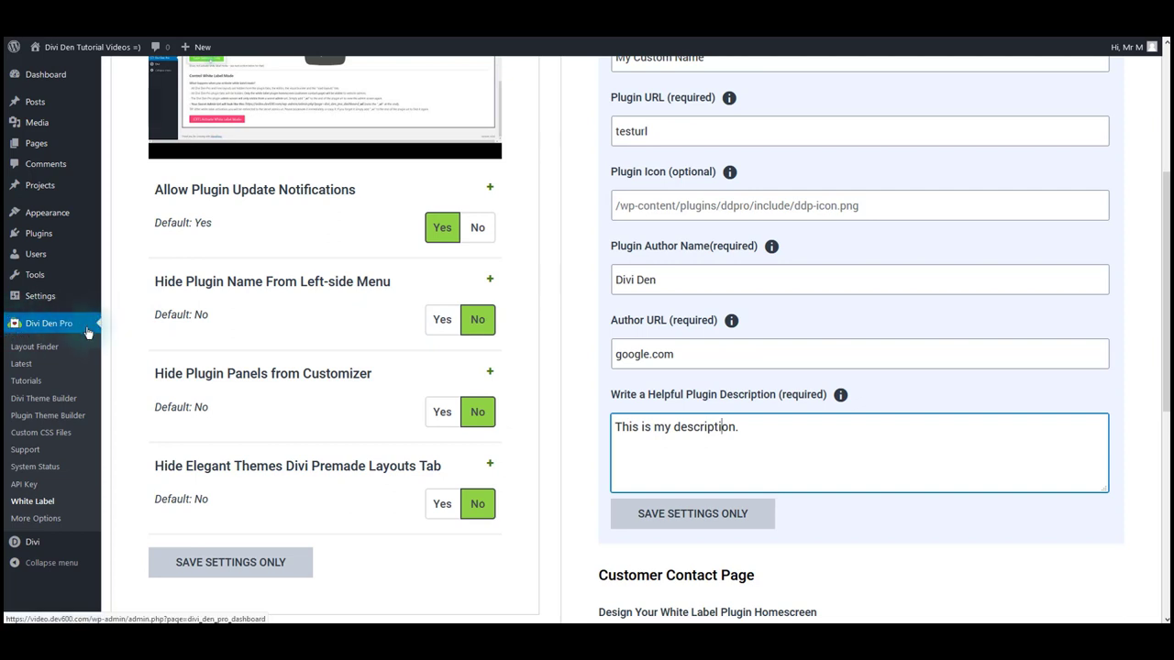
left_click(451, 316)
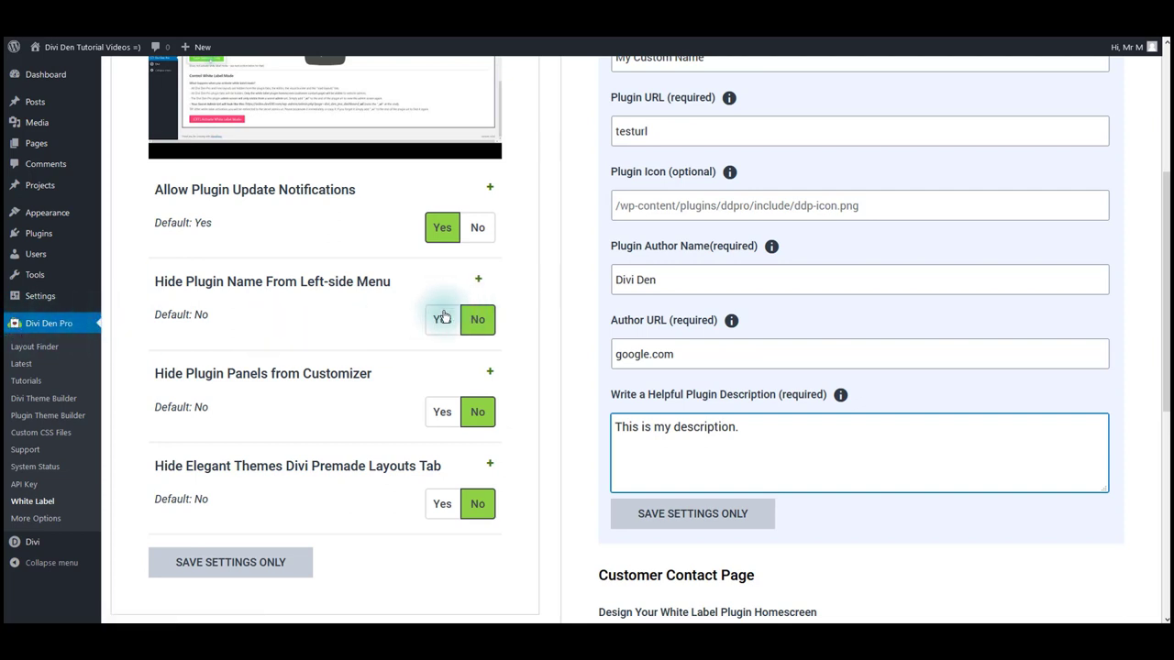
left_click(463, 414)
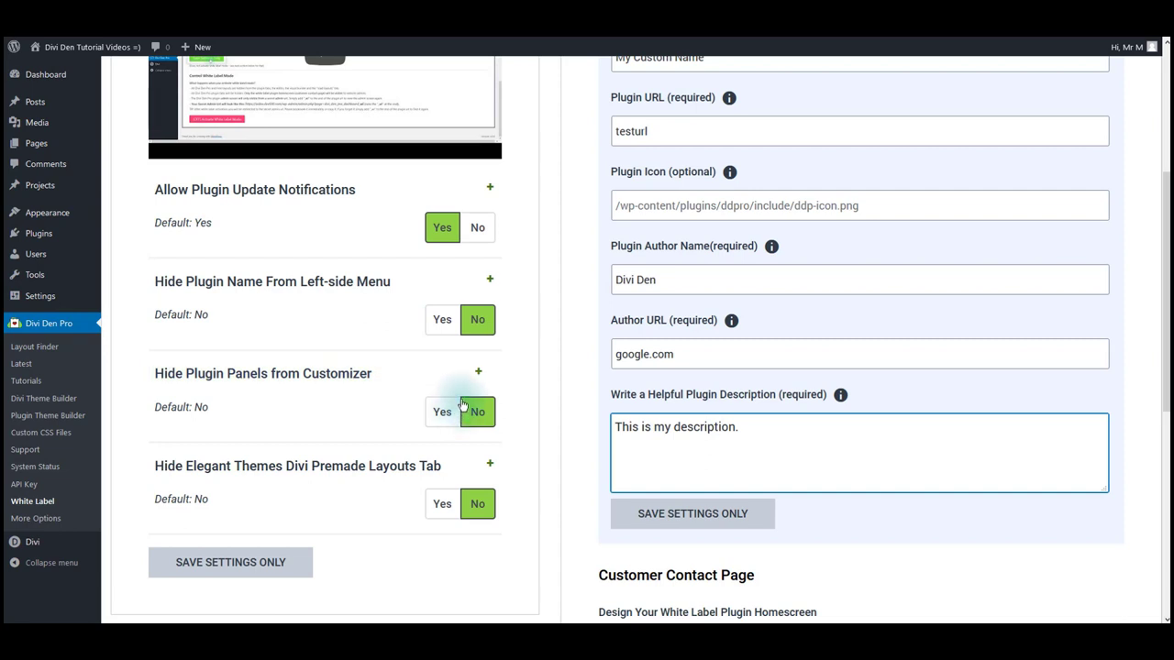
mouse_move(78, 213)
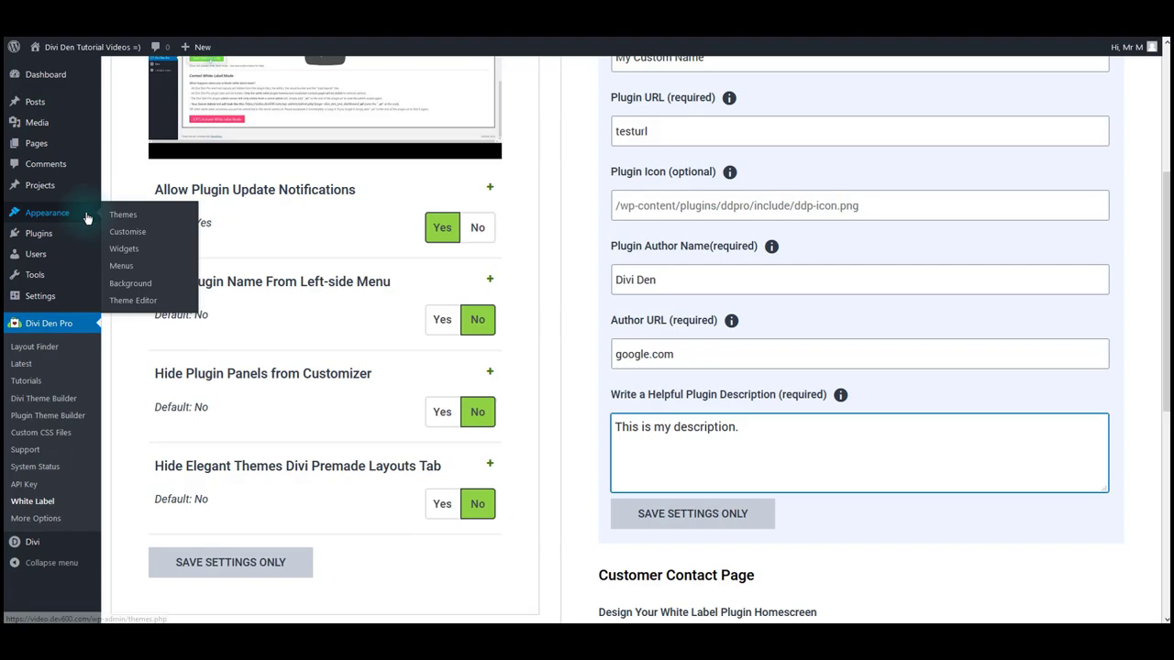
Open Appearance > Customise to view the Divi Den Pro Customizer panels
left_click(144, 239)
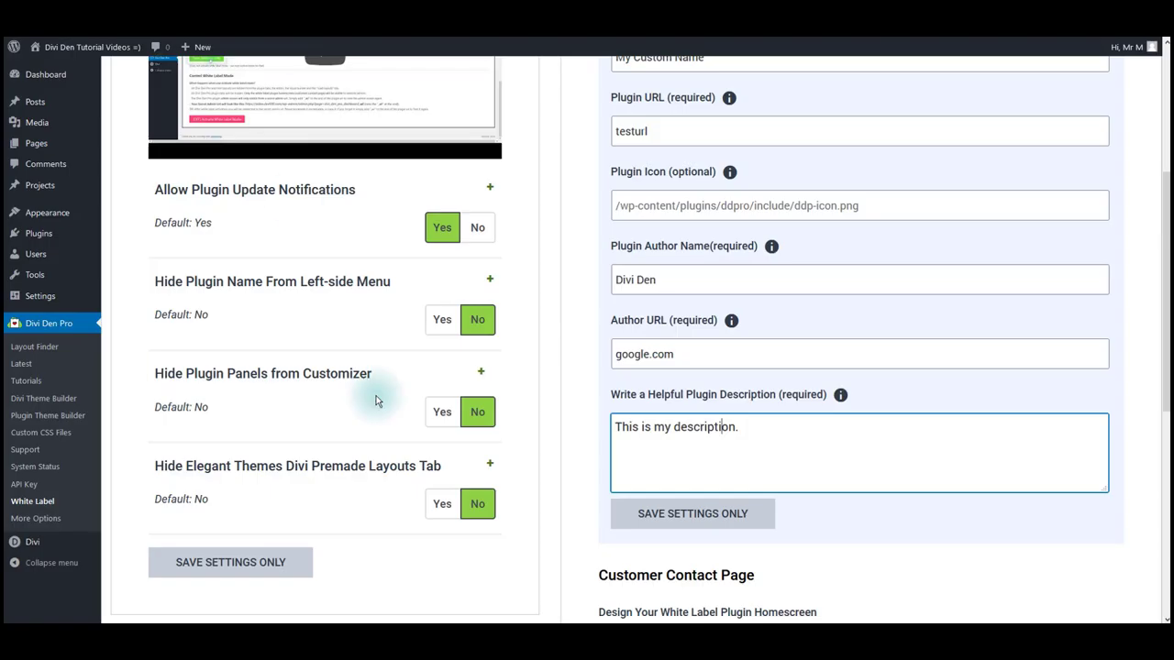
scroll(375, 394, "down", 3)
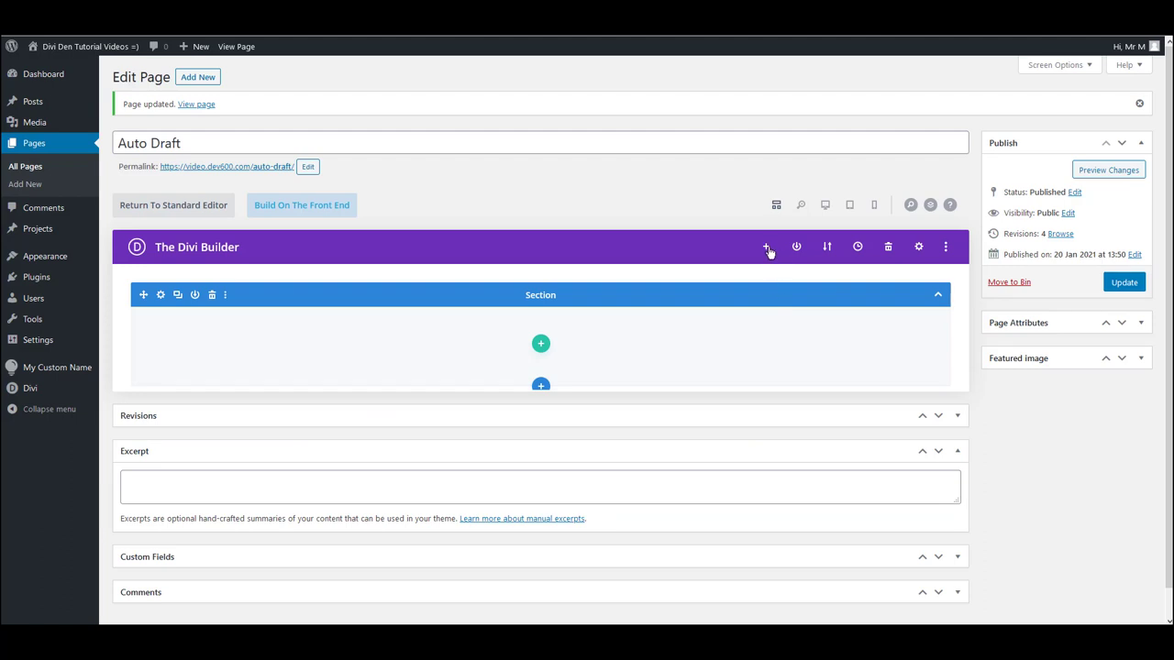
Set 'Hide Elegant Themes Divi Premade Layouts Tab' to Yes, then confirm the library shows only saved layouts
left_click(767, 248)
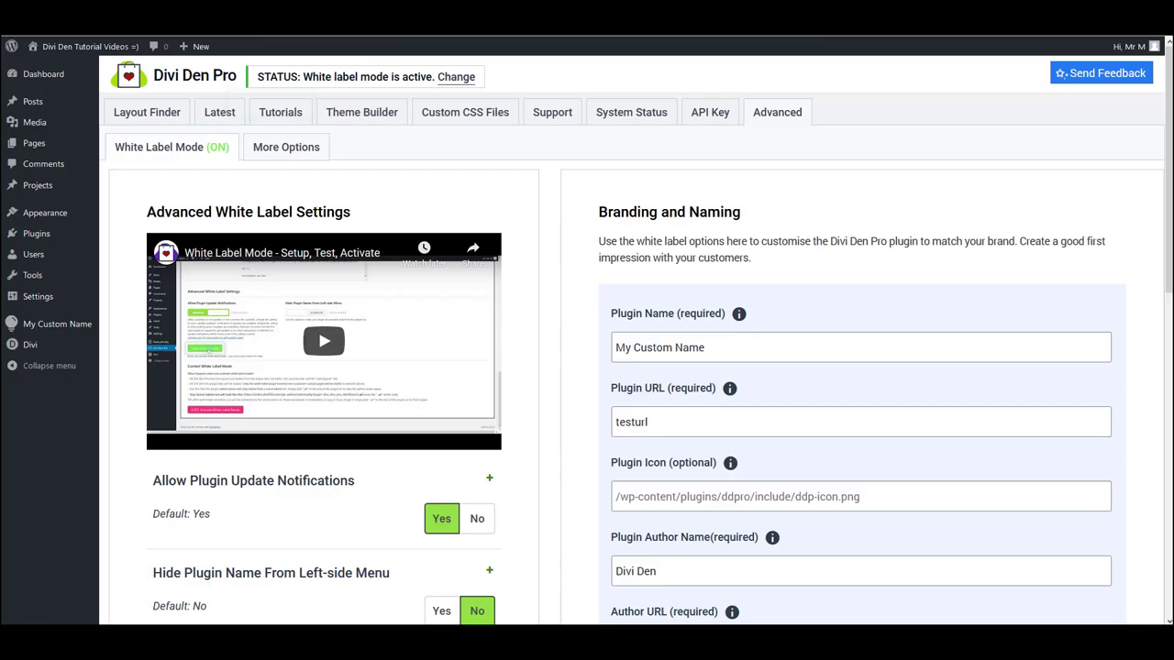
scroll(505, 363, "down", 5)
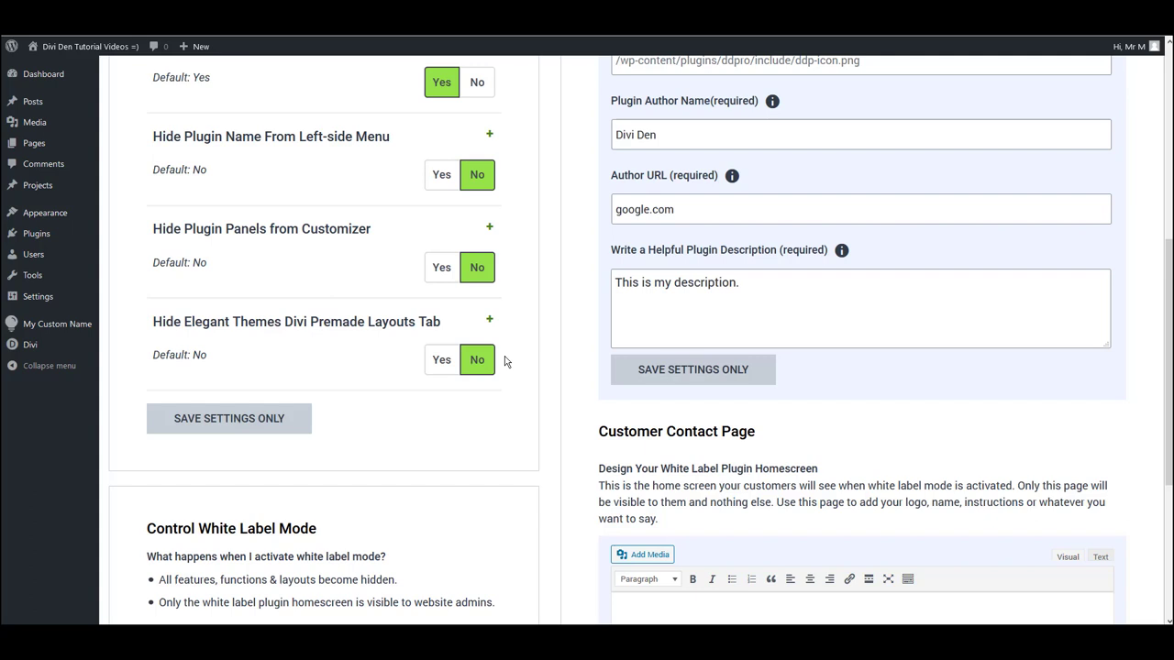
left_click(444, 363)
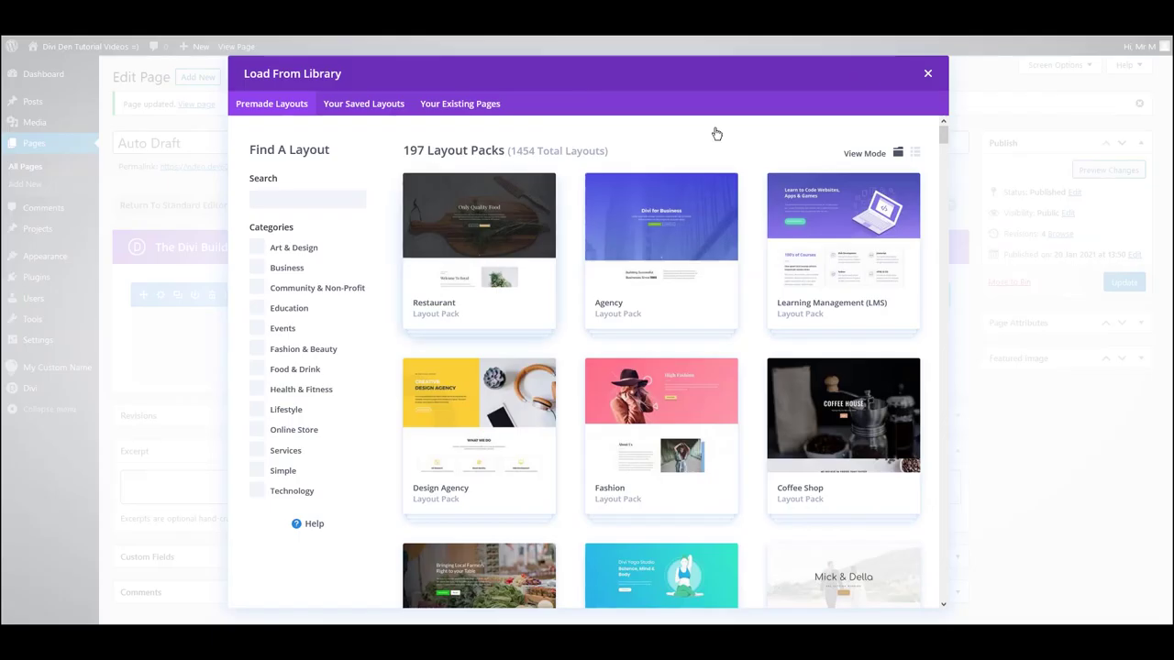
left_click(927, 75)
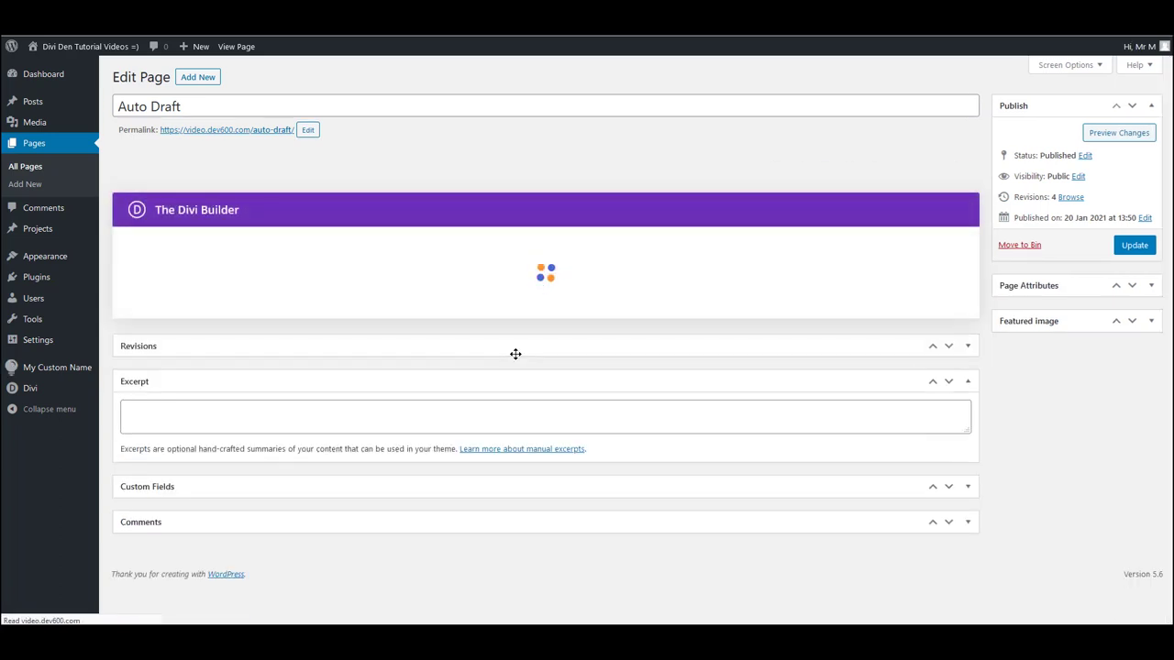
left_click(775, 211)
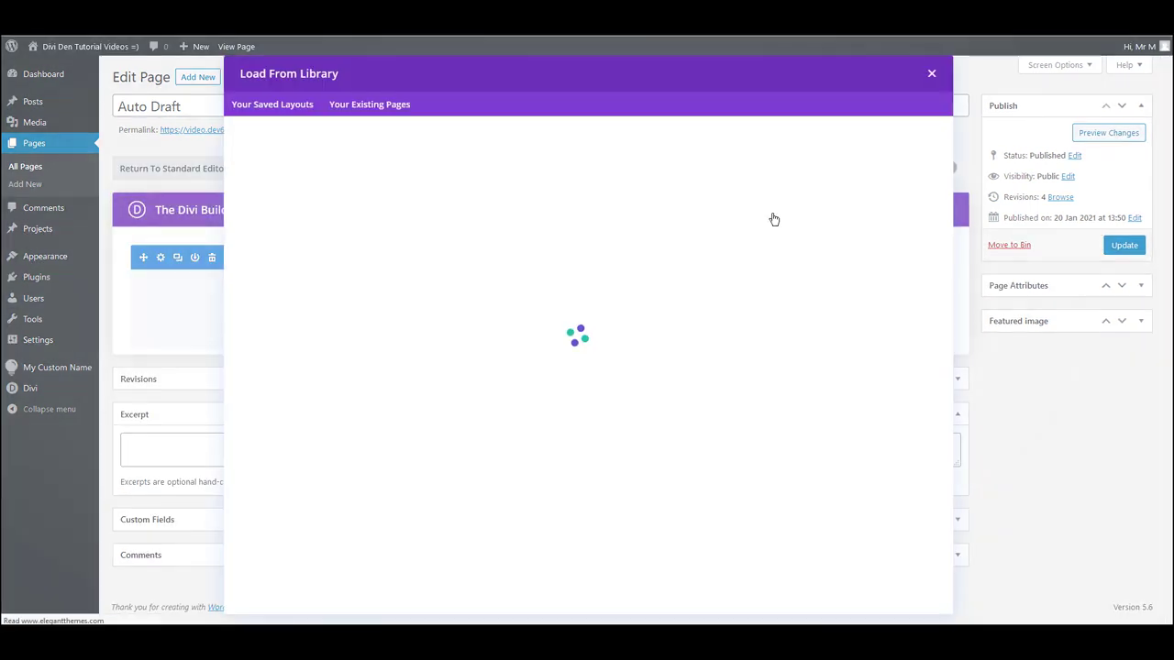
left_click(274, 101)
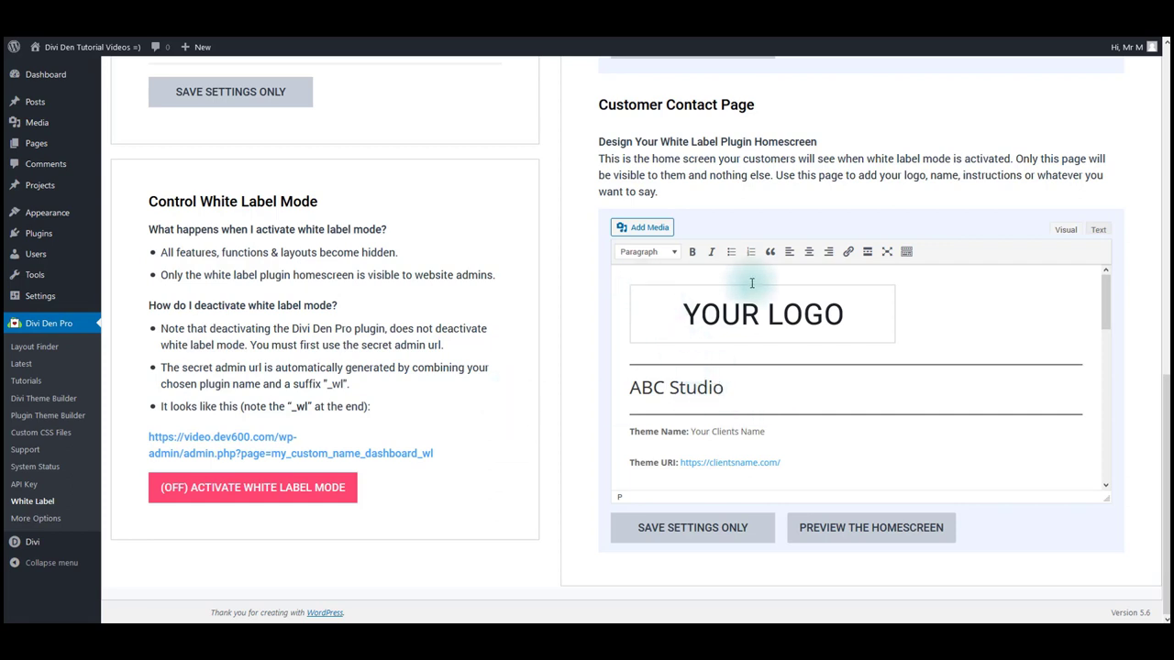
left_click(743, 397)
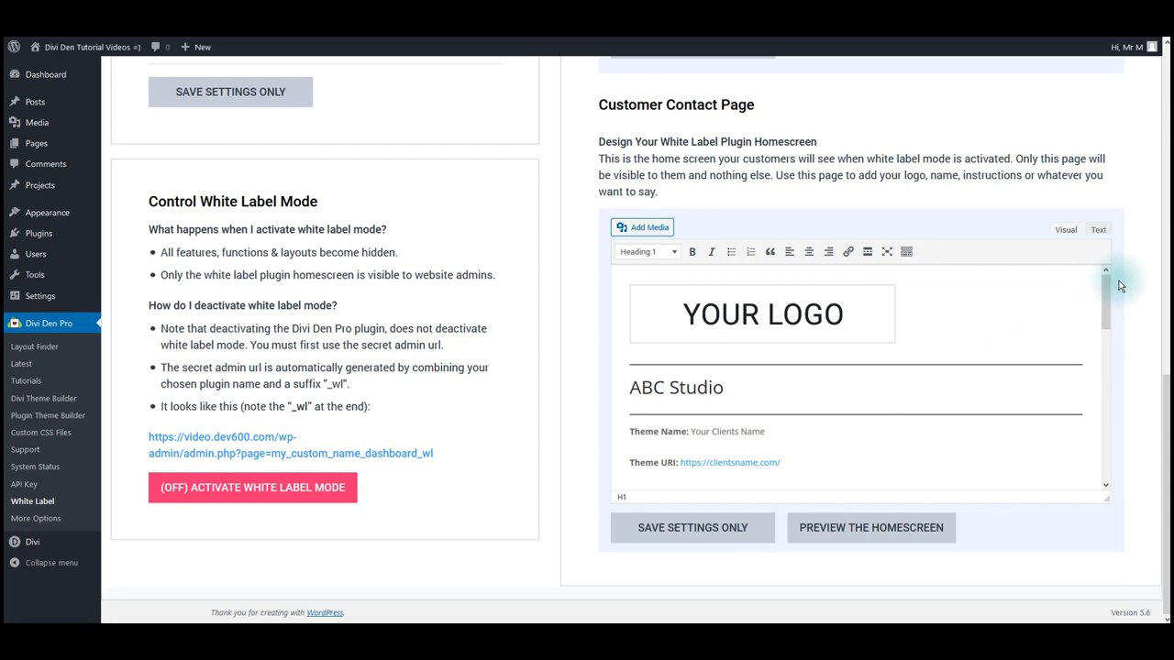
scroll(1092, 367, "down", 10)
scroll(1083, 446, "up", 10)
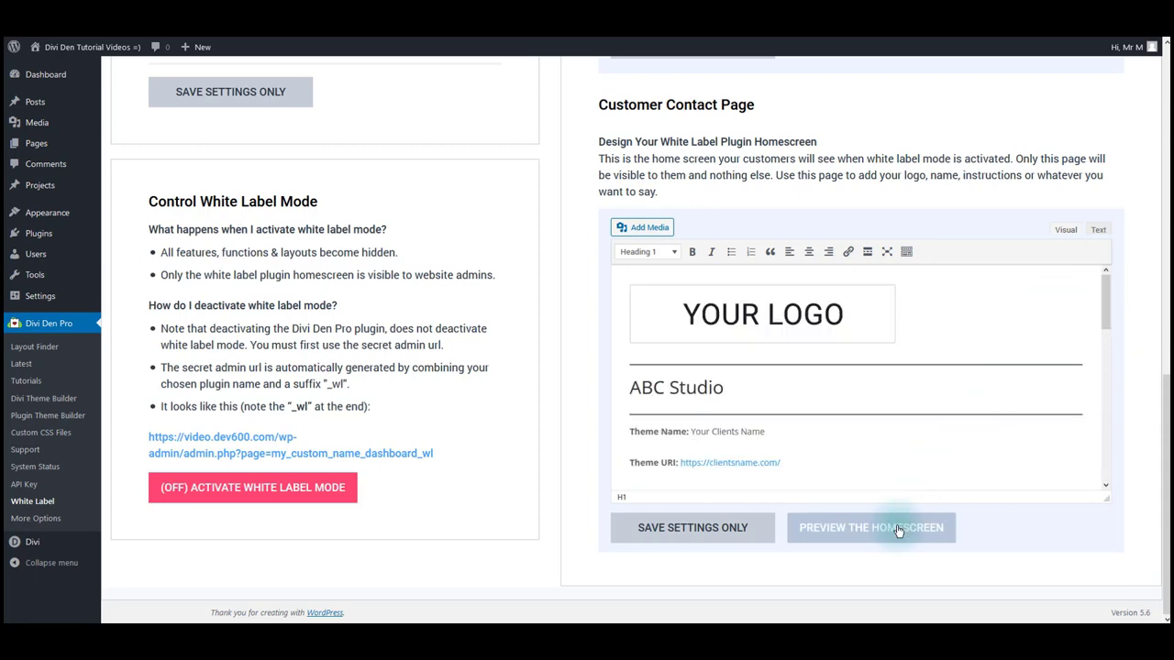
left_click(899, 531)
scroll(605, 409, "down", 2)
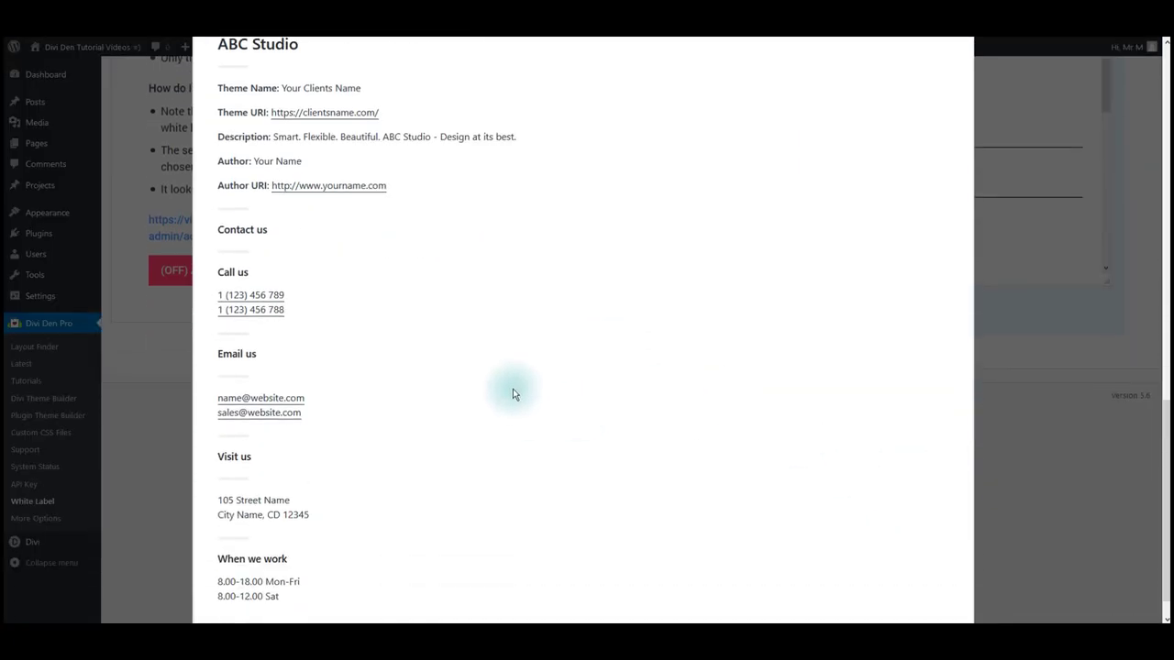
scroll(513, 394, "up", 2)
left_click(954, 147)
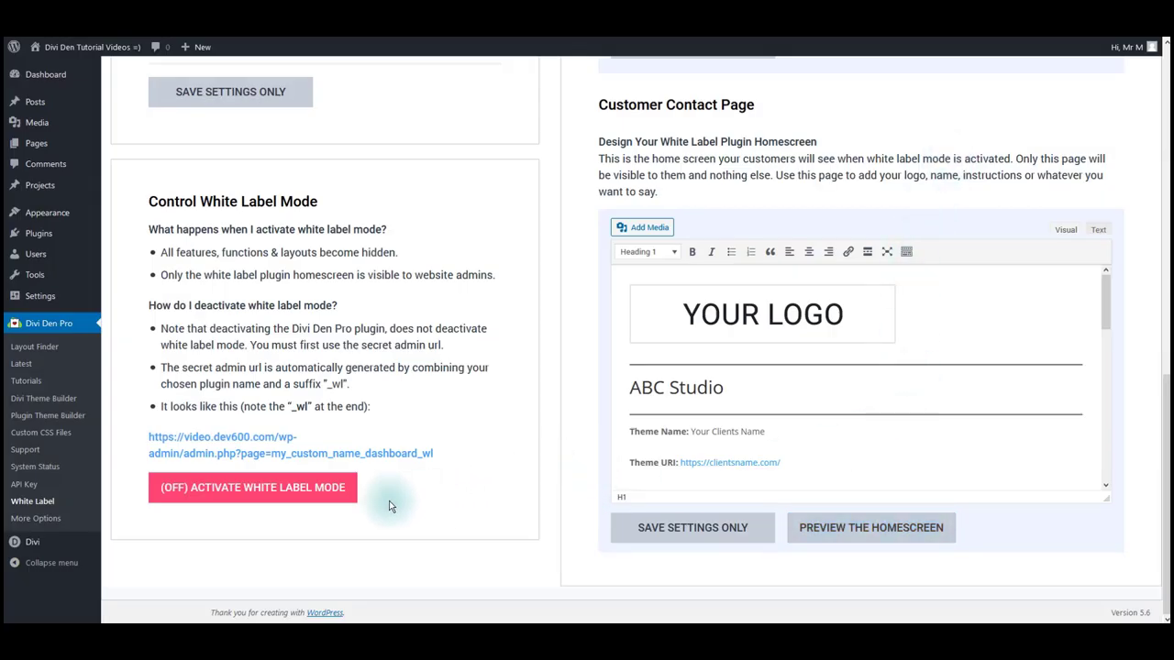
Copy the secret admin URL to the clipboard and confirm activating white label mode
left_click(294, 487)
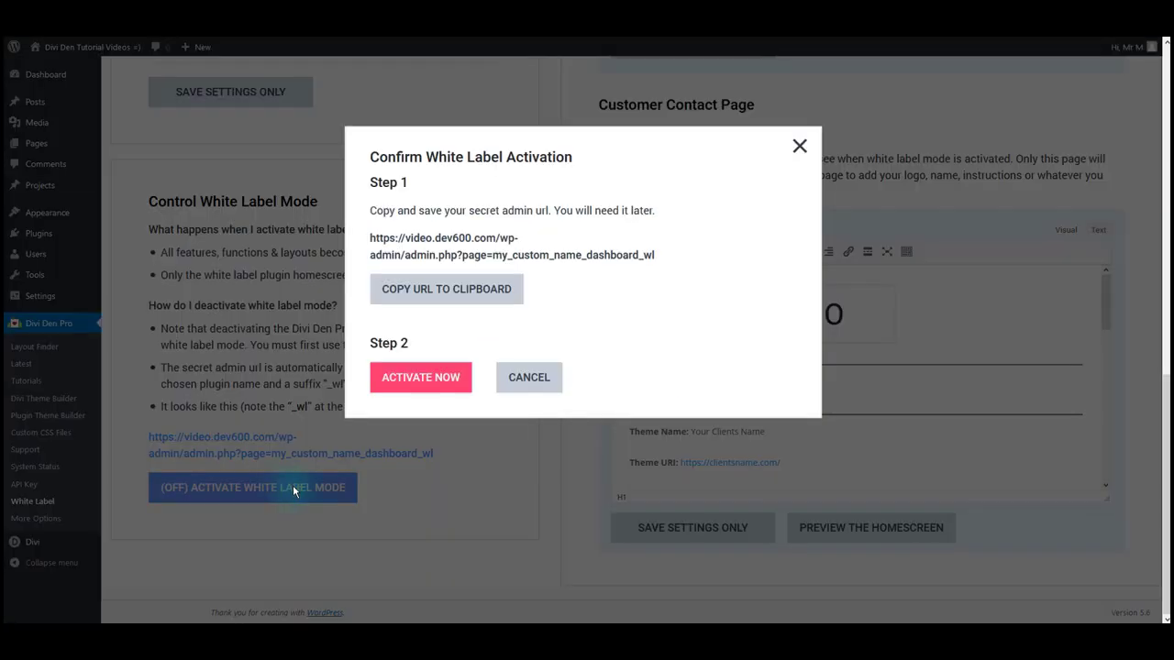
triple_click(449, 255)
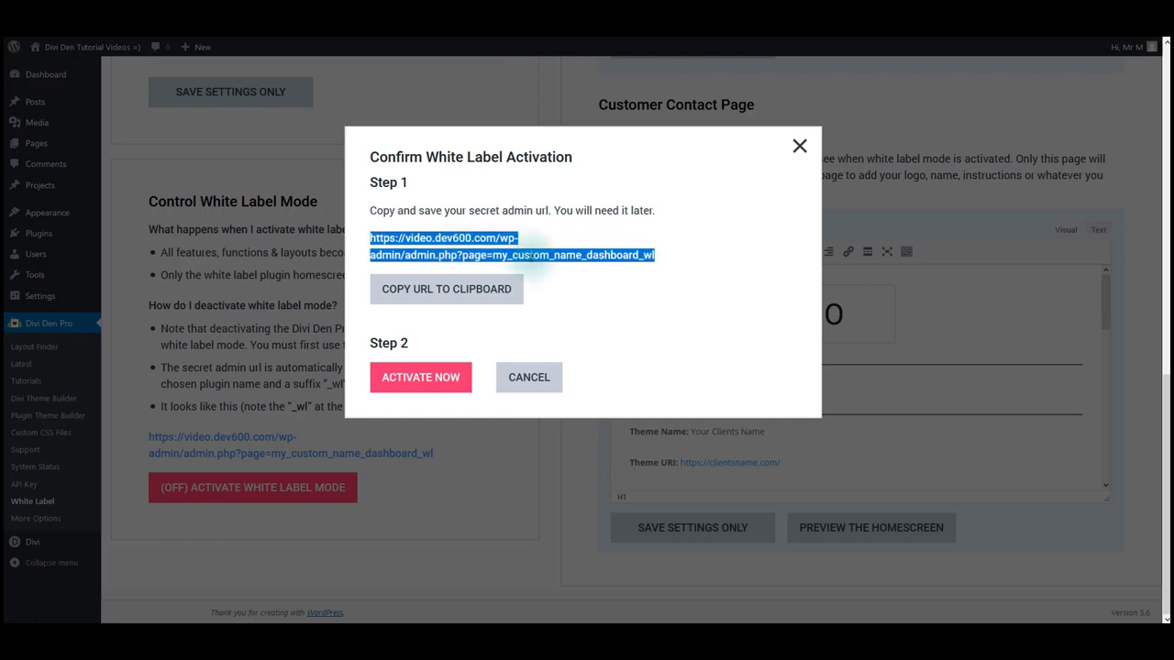
left_click(591, 282)
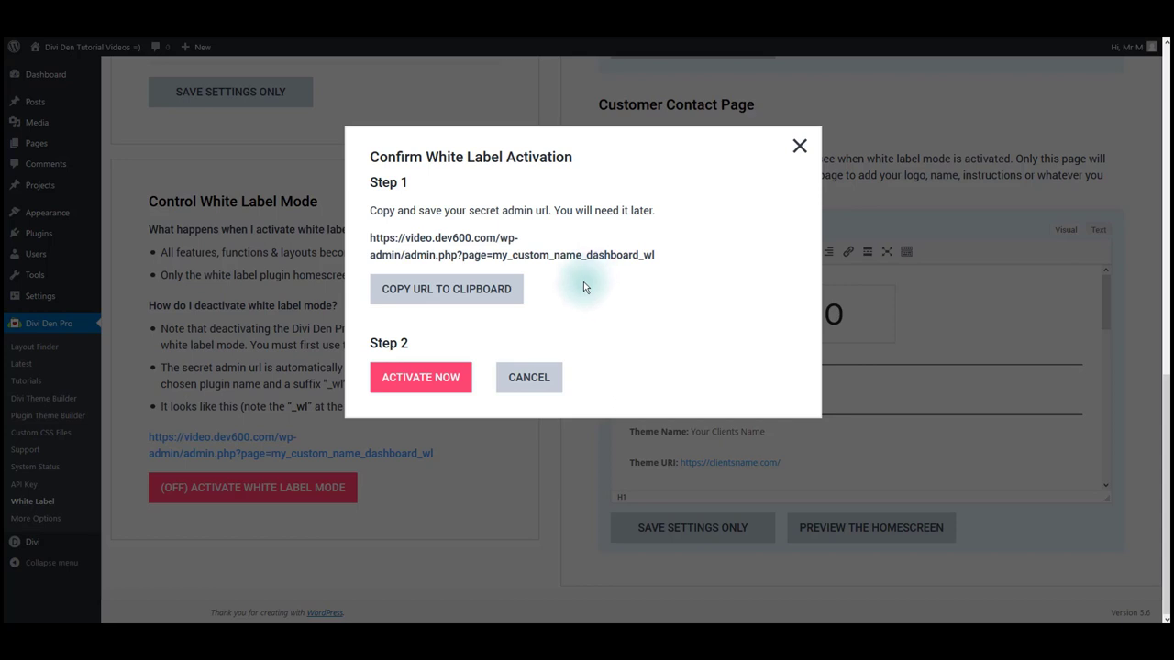
left_click(494, 298)
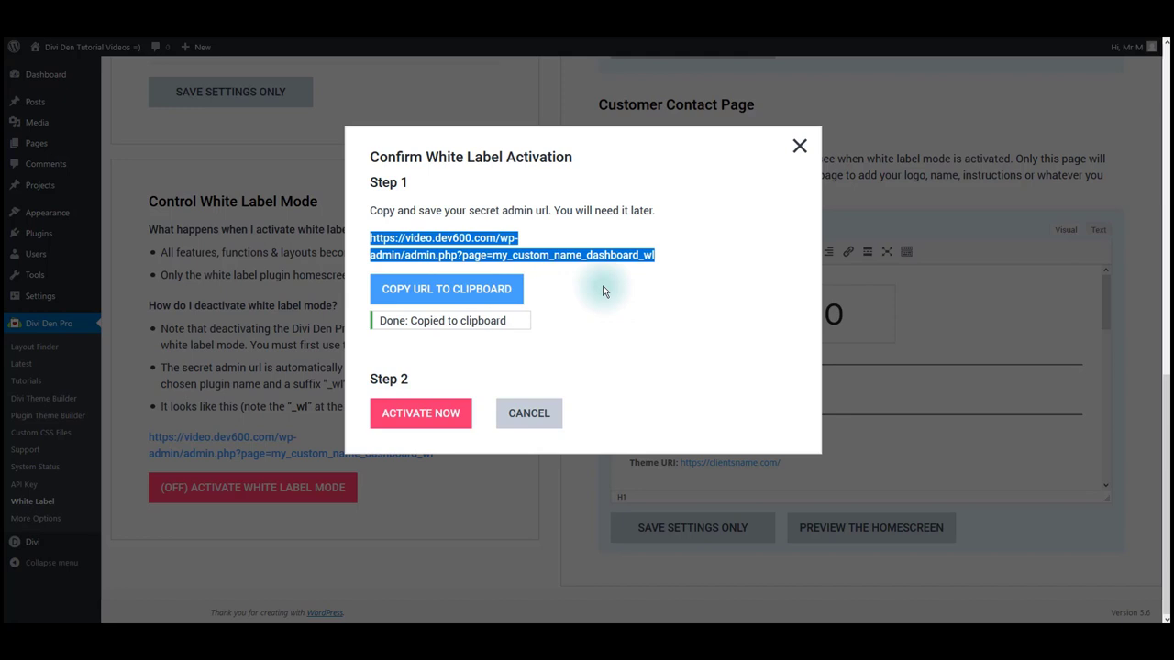
left_click(453, 411)
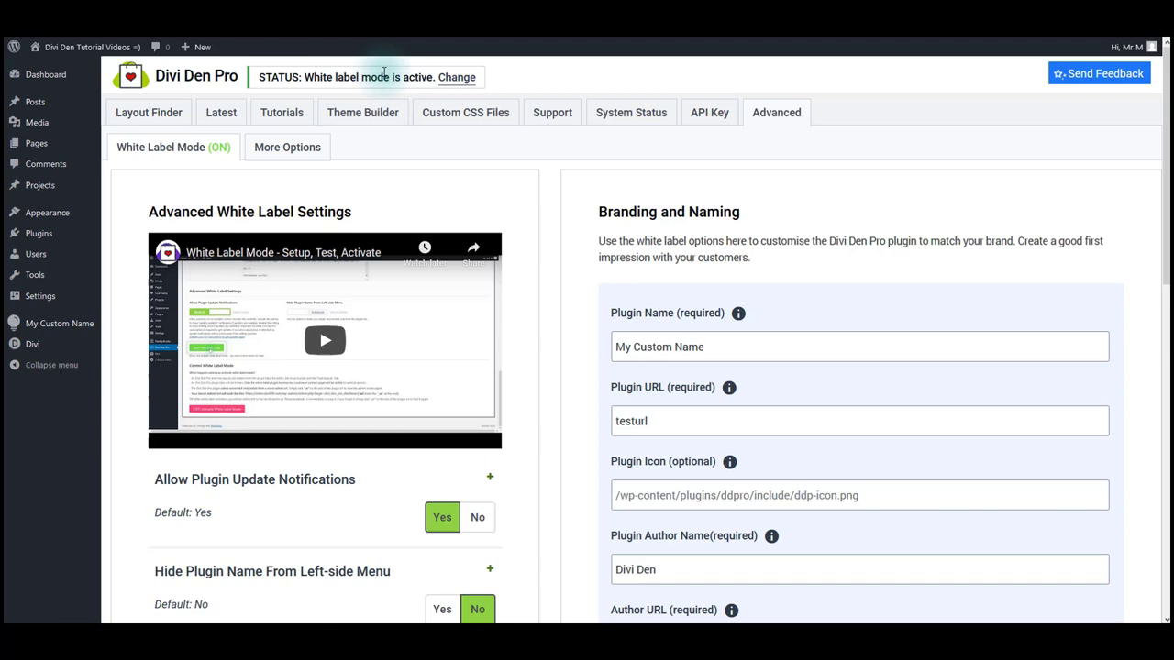
Check 'My Custom Name' in Installed Plugins, then open its homescreen from the sidebar
left_click(69, 233)
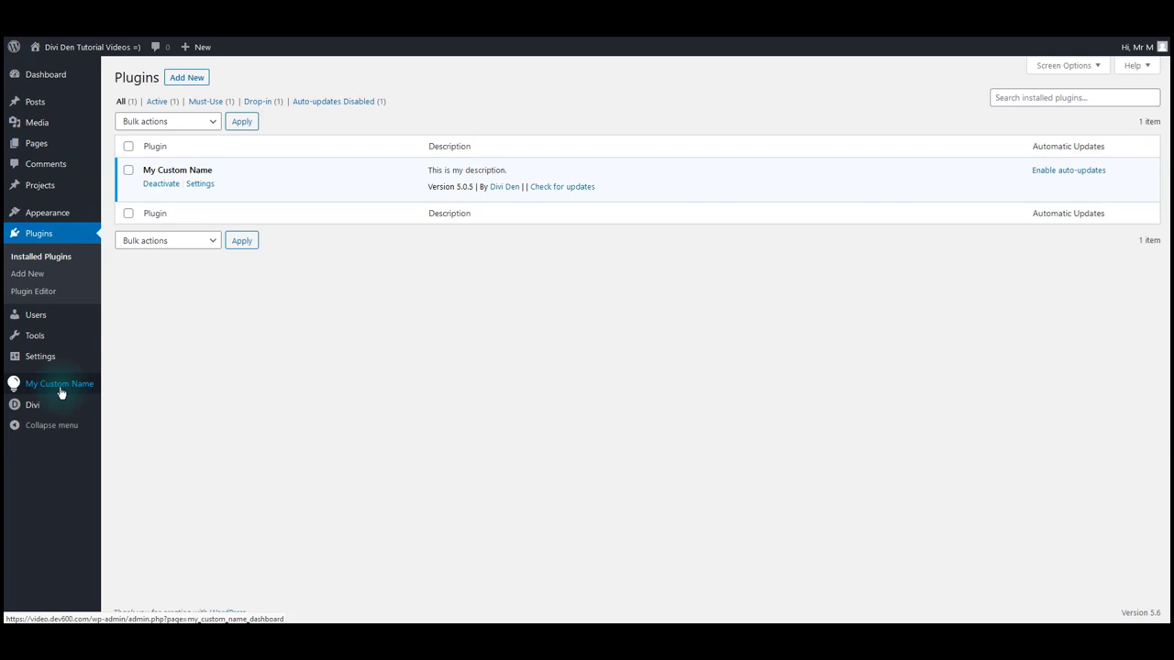
left_click(61, 388)
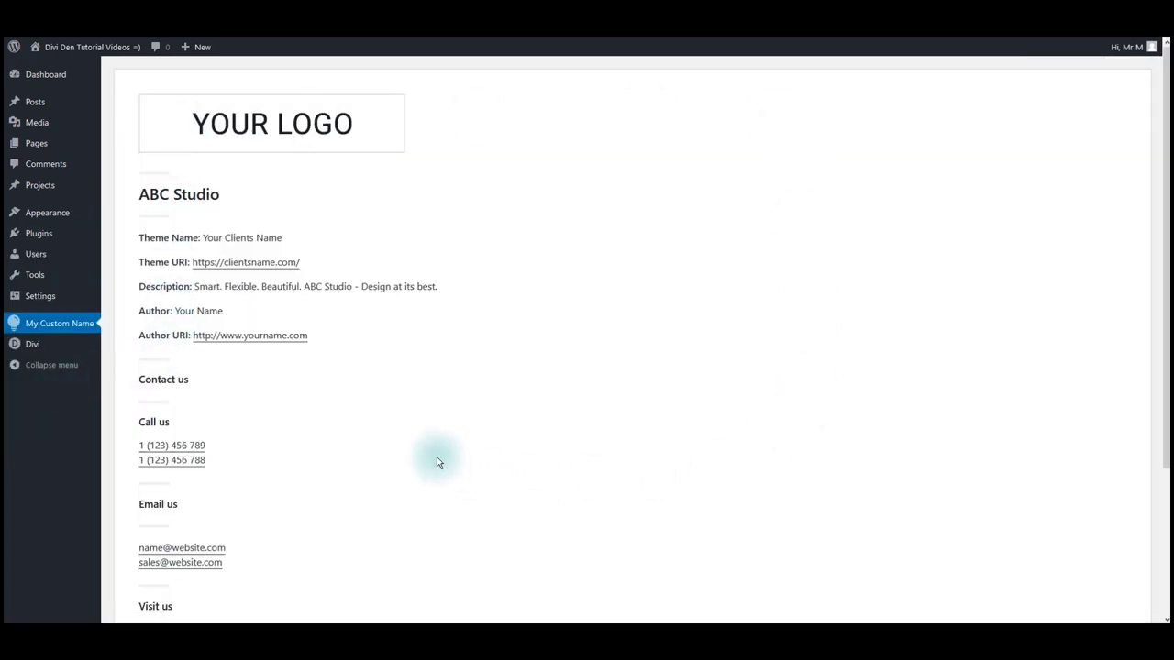